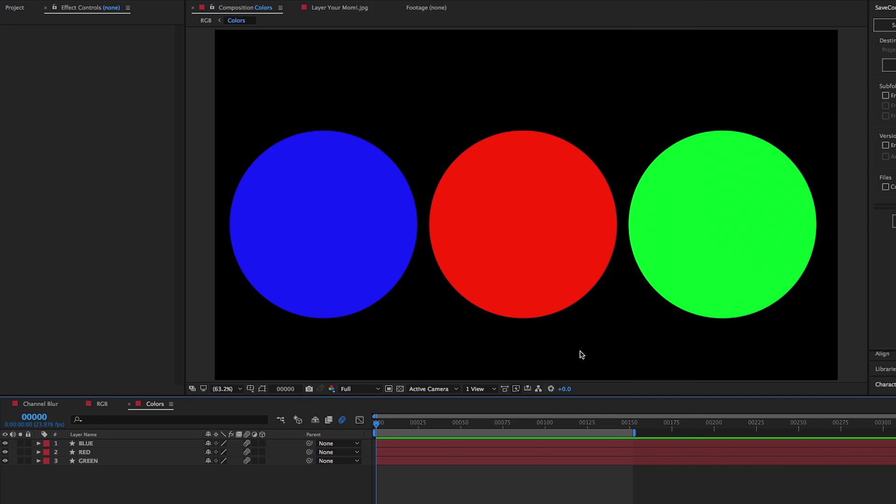
# Preview the circles to frame 00050, select the RED layer, and open the RGB composition.
pyautogui.press('space')
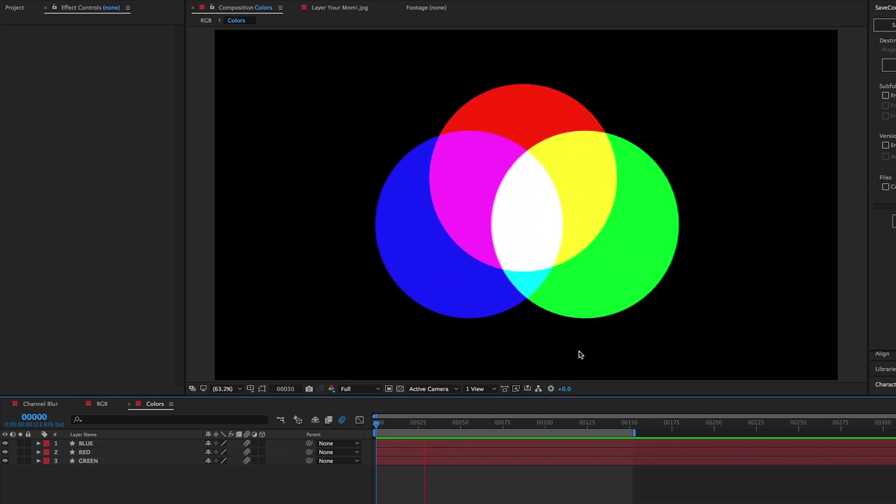
pyautogui.press('space')
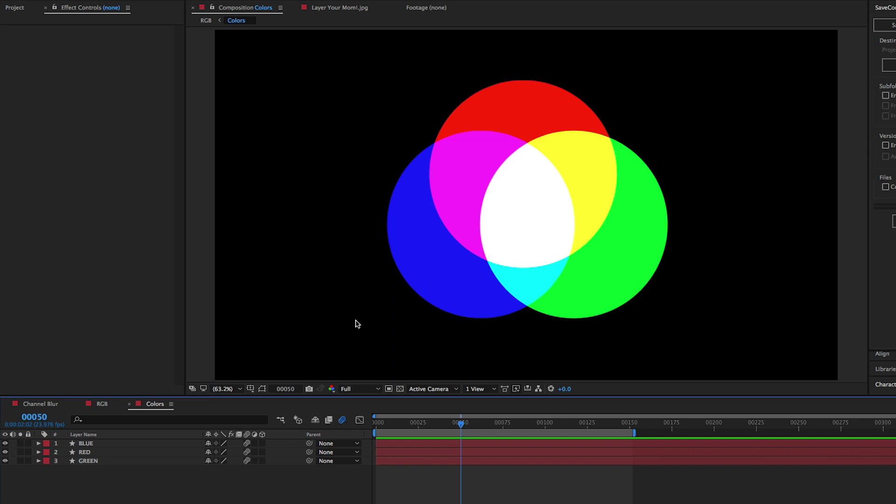
pyautogui.click(136, 451)
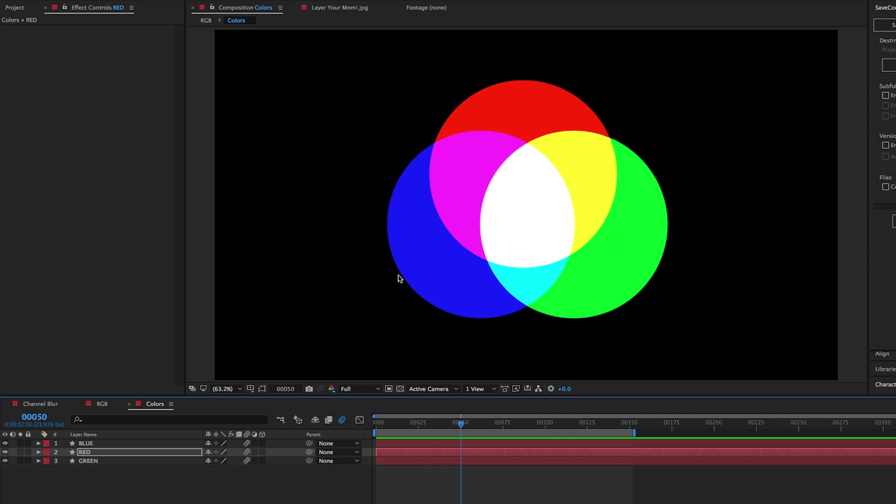
pyautogui.click(103, 405)
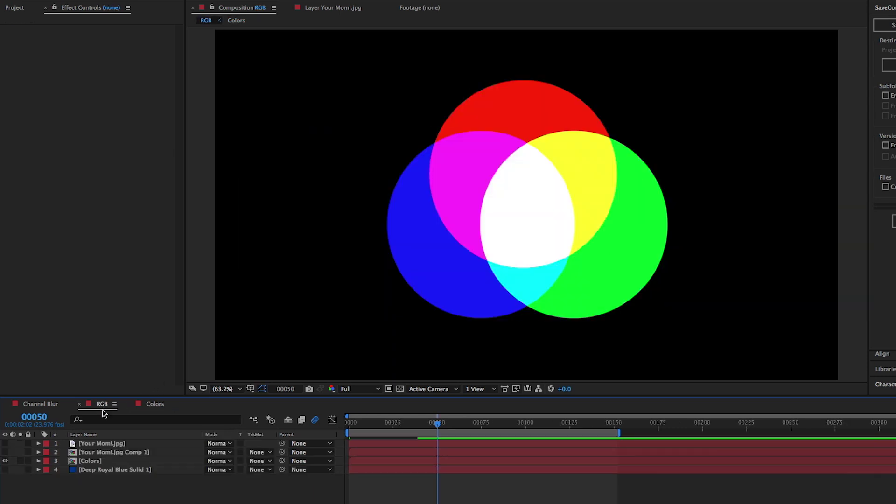
# Set Channel Blur on the Colors layer to Red 207, Green 180 and Blue 140 blurriness.
pyautogui.click(103, 461)
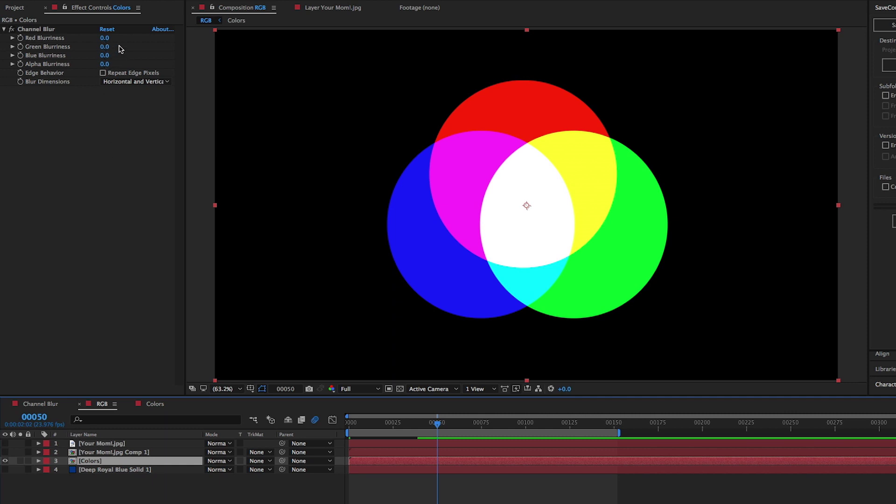
pyautogui.moveTo(104, 37); pyautogui.dragTo(196, 45)
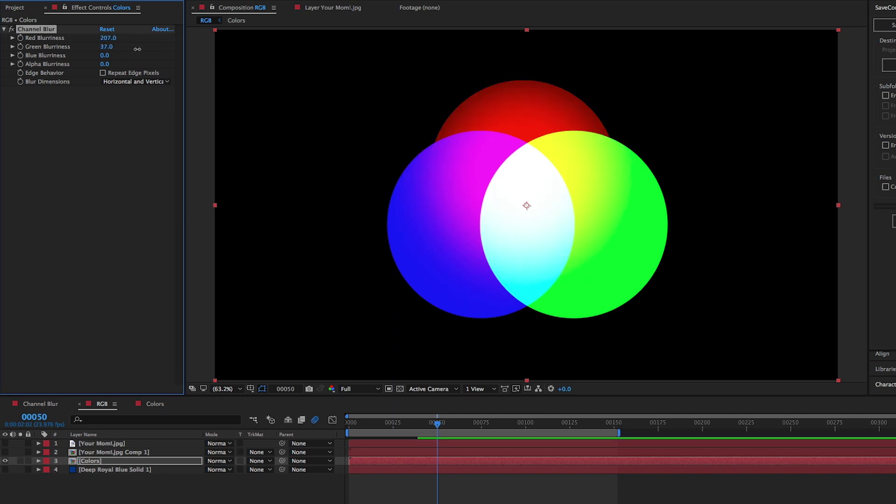
pyautogui.moveTo(104, 47); pyautogui.dragTo(209, 58)
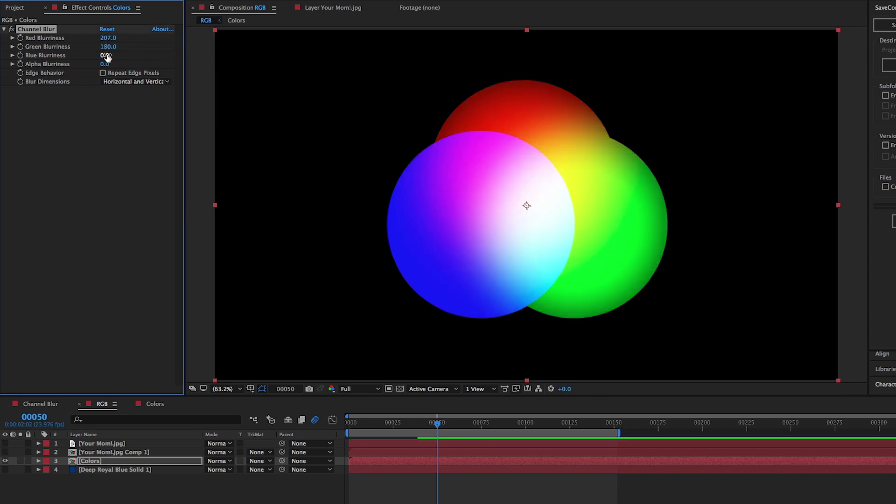
pyautogui.moveTo(105, 55); pyautogui.dragTo(175, 61)
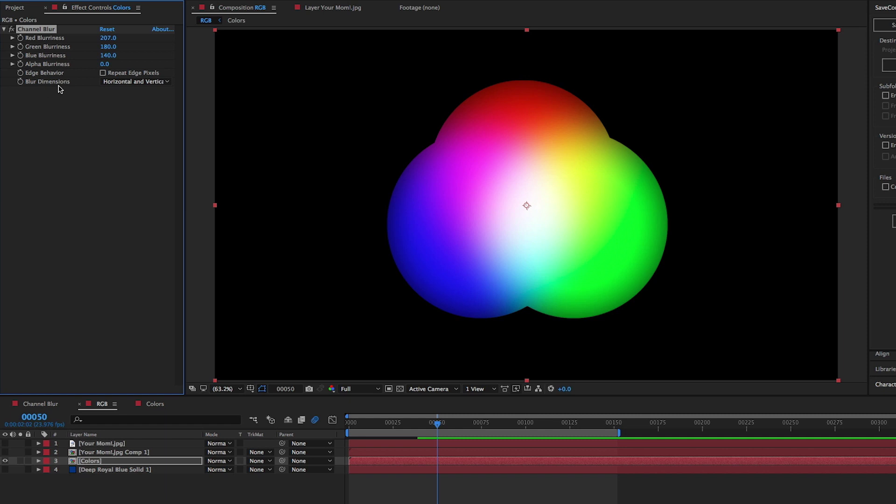
pyautogui.click(144, 83)
# Switch Blur Dimensions to Horizontal, then Vertical, and finally back to Horizontal and Vertical.
pyautogui.click(143, 84)
pyautogui.click(144, 84)
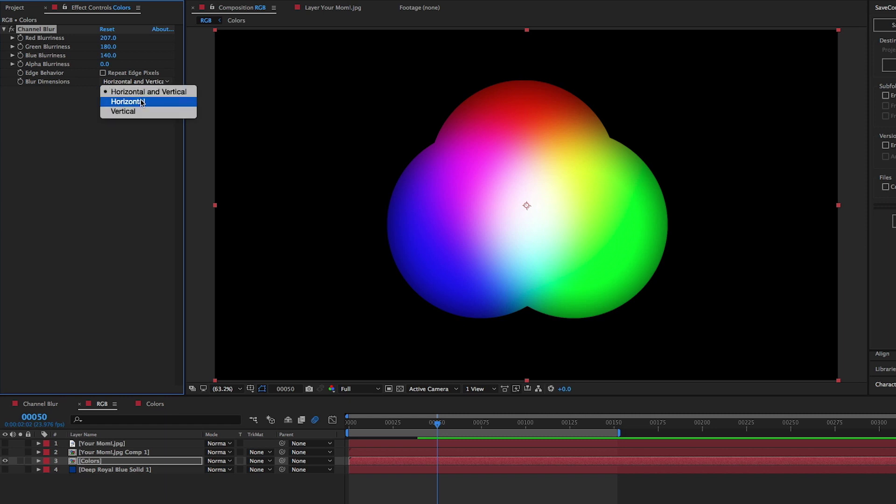
pyautogui.click(141, 100)
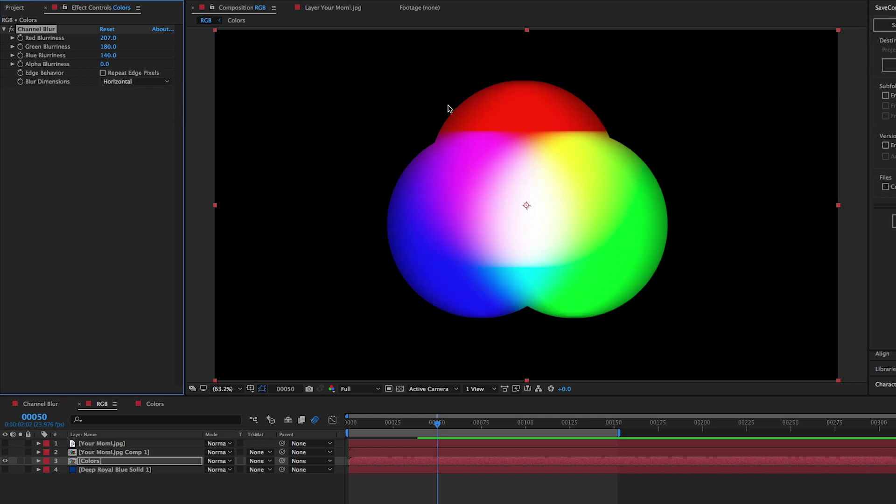
pyautogui.click(142, 84)
pyautogui.click(135, 114)
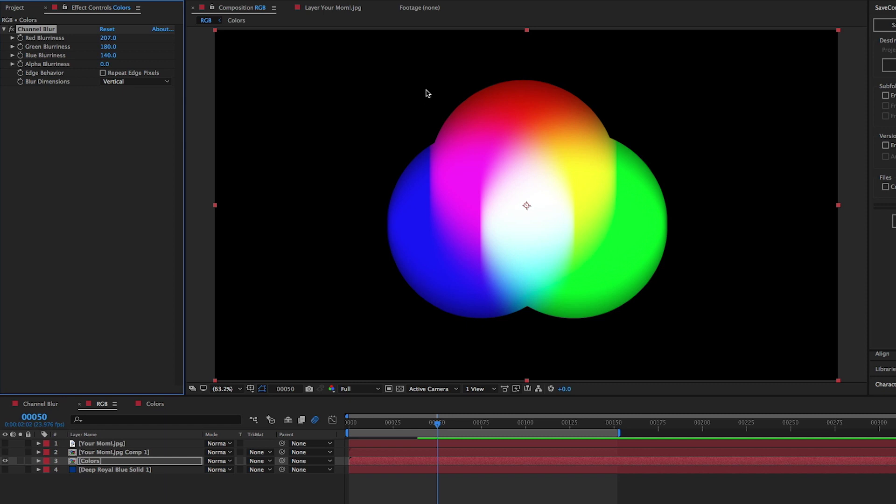
pyautogui.click(119, 82)
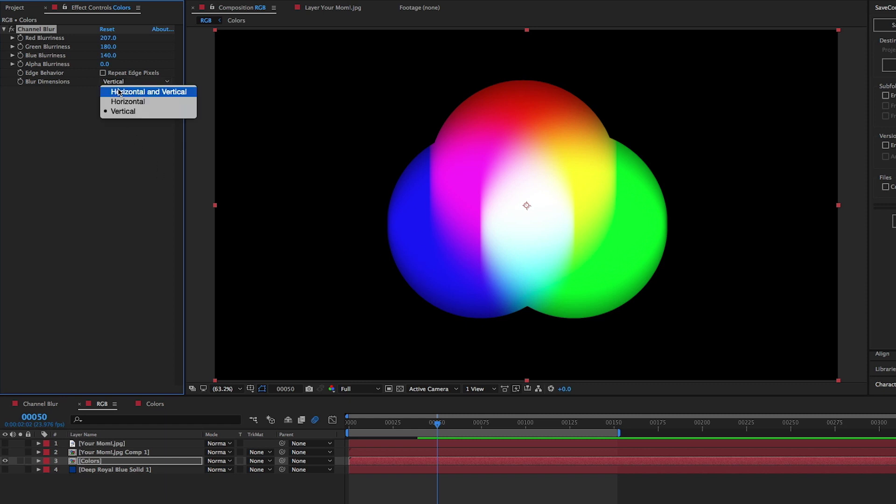
pyautogui.click(173, 89)
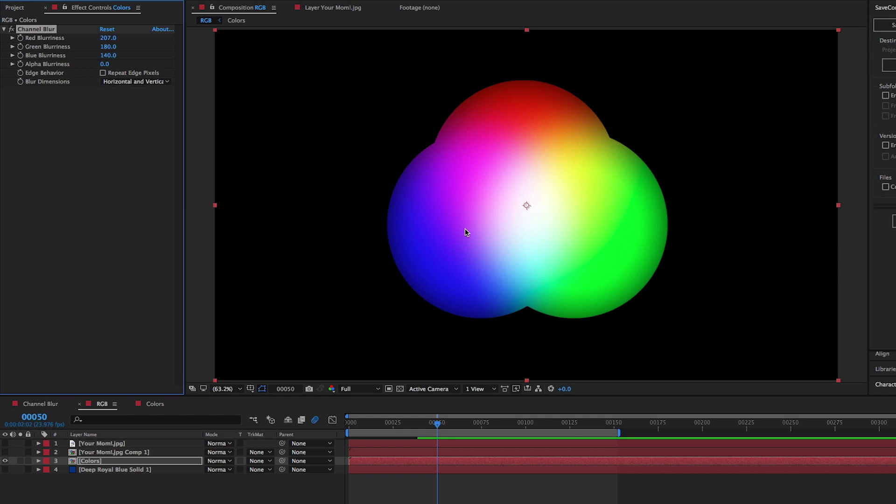
# Show the alpha channel view, raise Alpha Blurriness to 96, then return it to 0.
pyautogui.hotkey('alt', '4')
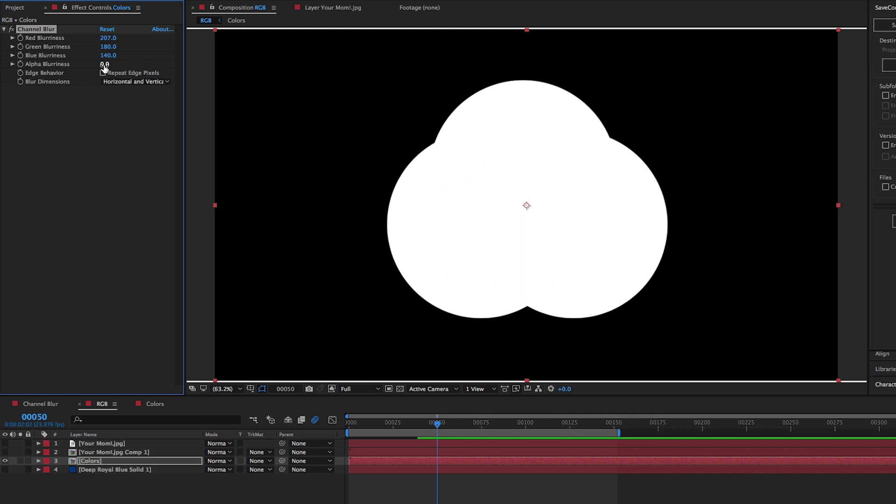
pyautogui.moveTo(104, 67); pyautogui.dragTo(157, 71)
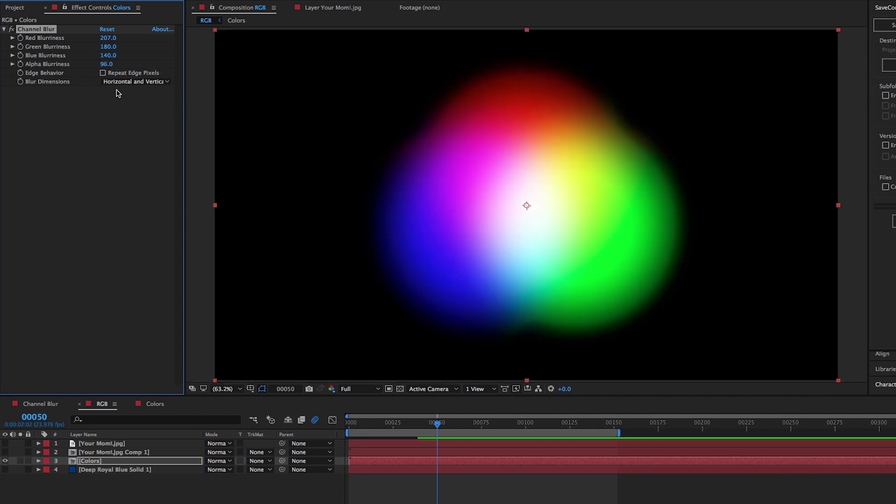
pyautogui.moveTo(110, 66); pyautogui.dragTo(65, 68)
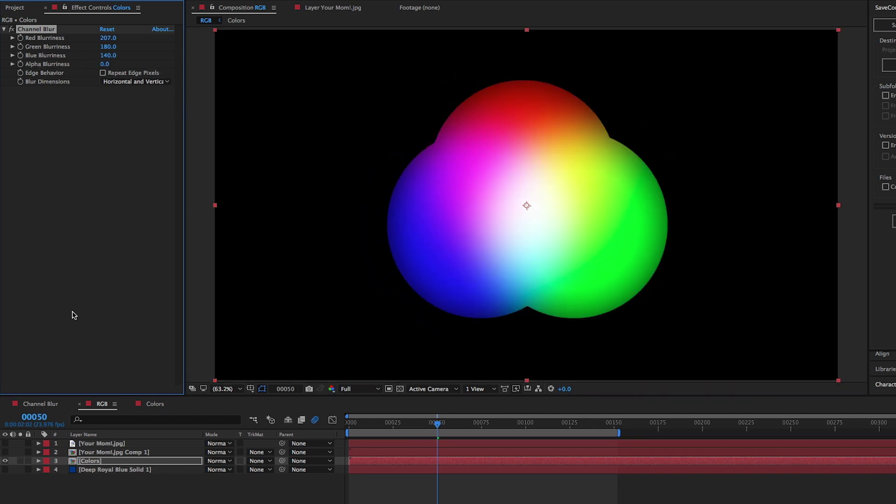
pyautogui.click(5, 461)
# Make the Your Mom!.jpg photo layer visible, comparing it with the yellow layer underneath.
pyautogui.click(6, 443)
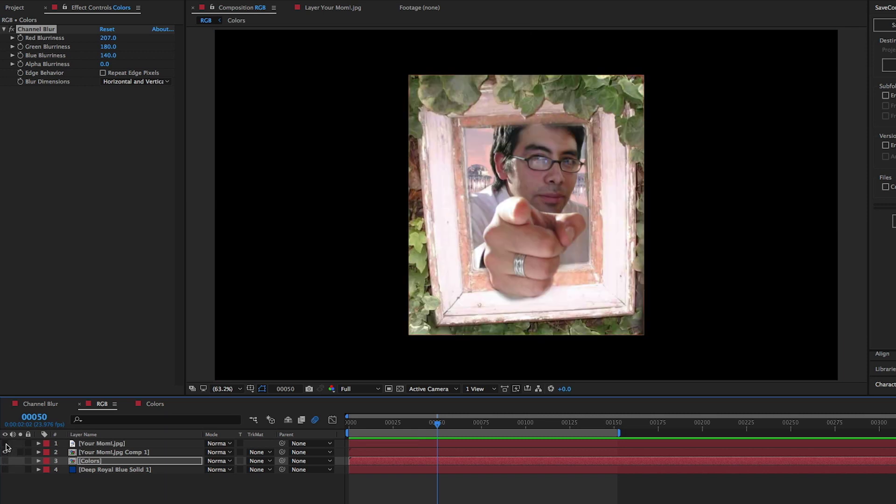
pyautogui.click(6, 444)
pyautogui.click(5, 444)
pyautogui.click(5, 444)
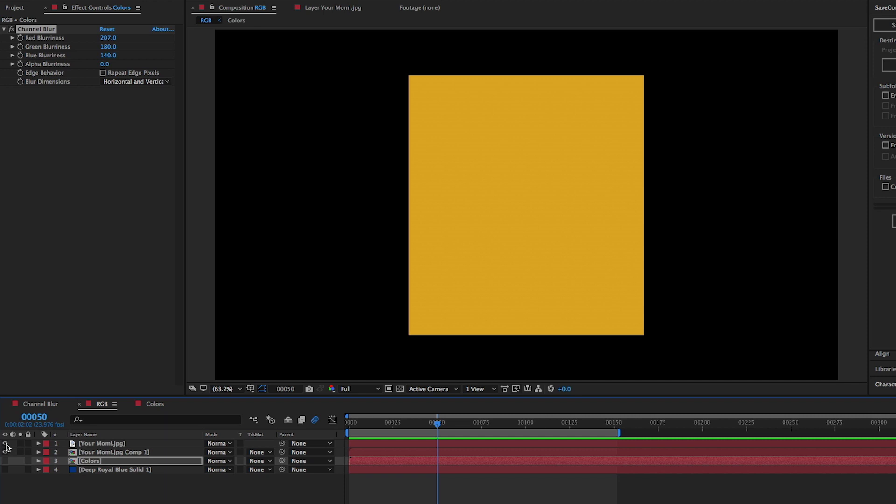
pyautogui.click(5, 444)
# Give the photo Gaussian Blur 63.2 with Repeat Edge Pixels, then disable the effect.
pyautogui.click(87, 443)
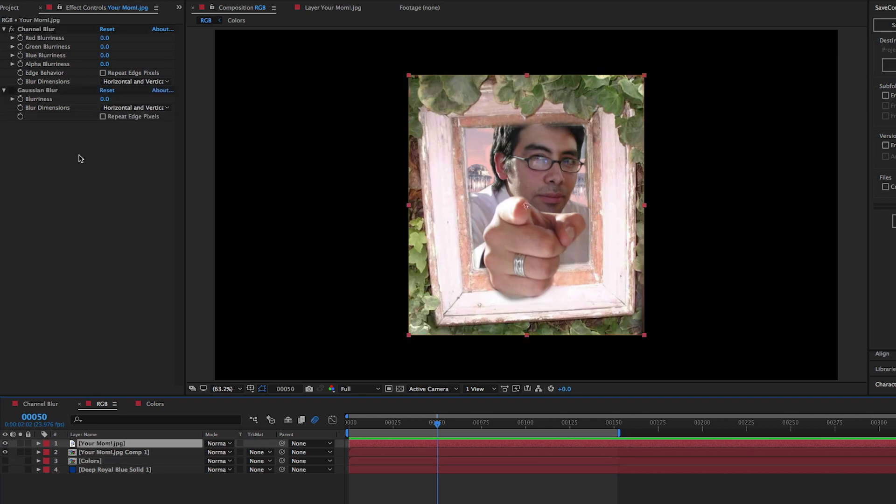
pyautogui.click(12, 90)
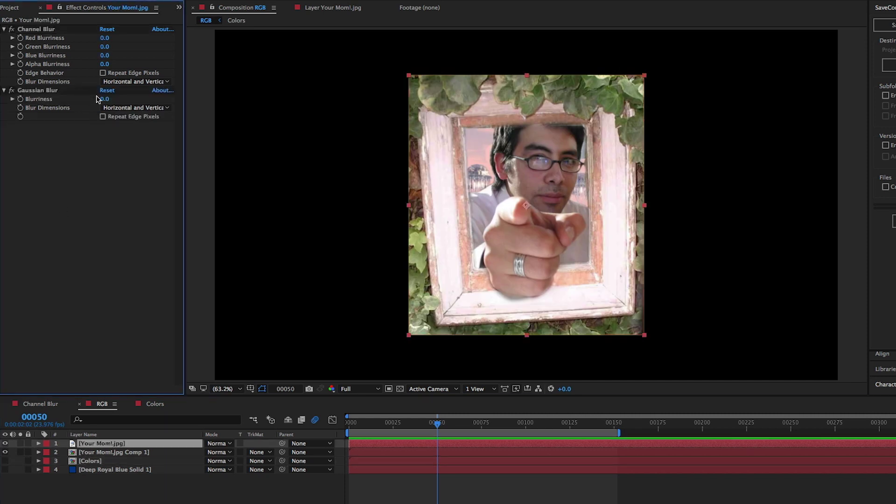
pyautogui.moveTo(104, 98); pyautogui.dragTo(496, 168)
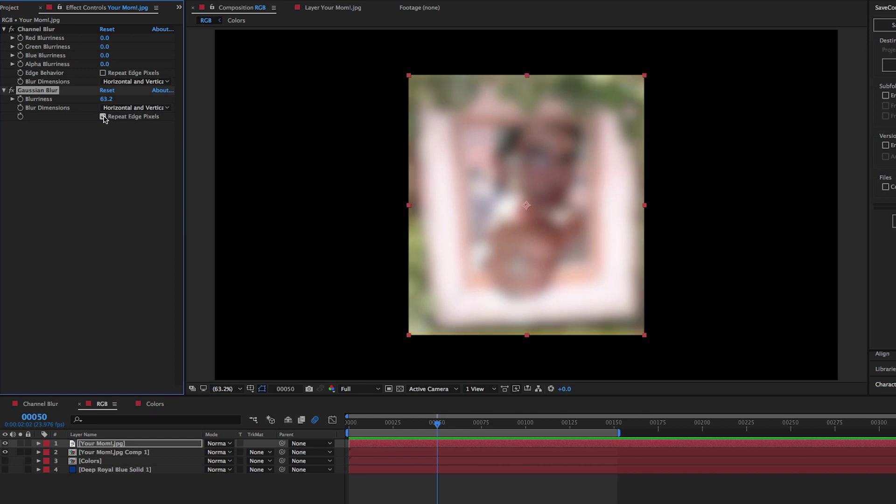
pyautogui.click(12, 91)
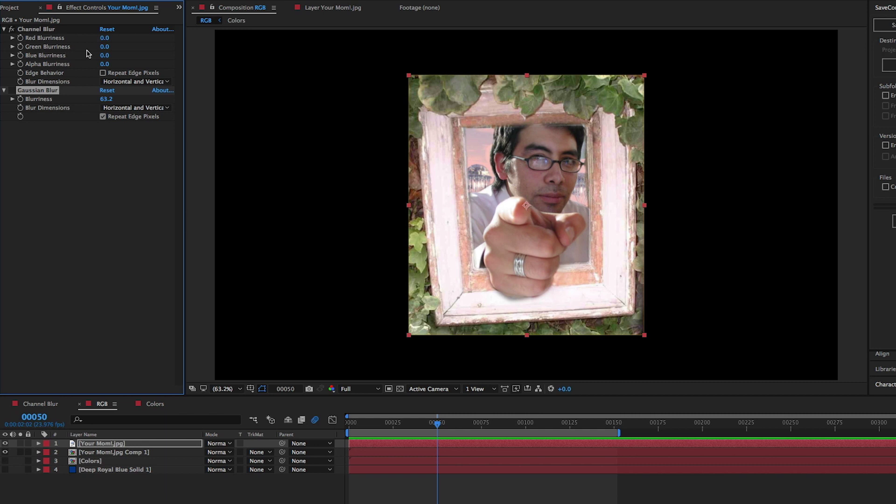
# Blur the photo's green channel to 131, comparing Repeat Edge Pixels and leaving it on.
pyautogui.moveTo(105, 47); pyautogui.dragTo(177, 53)
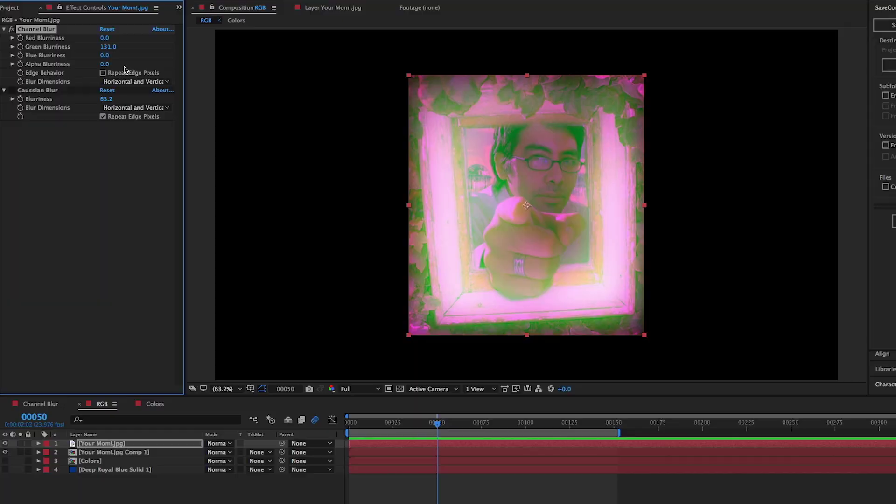
pyautogui.click(103, 73)
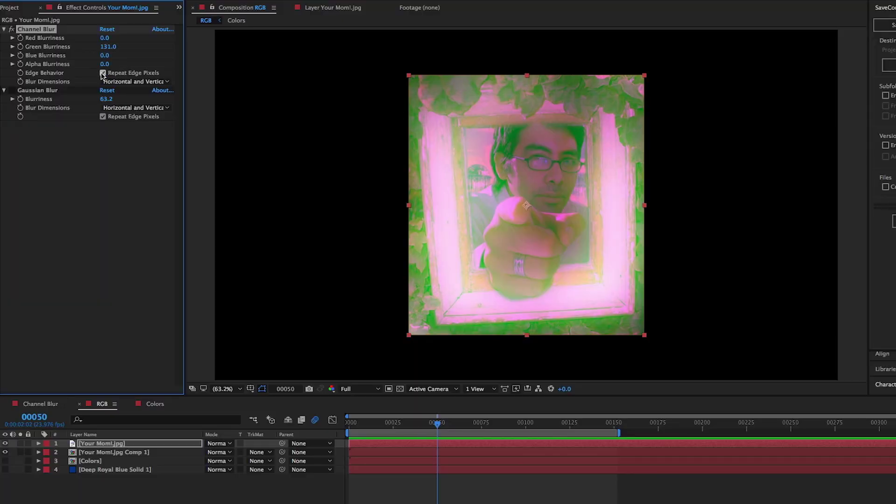
pyautogui.click(102, 73)
pyautogui.click(103, 73)
pyautogui.click(103, 73)
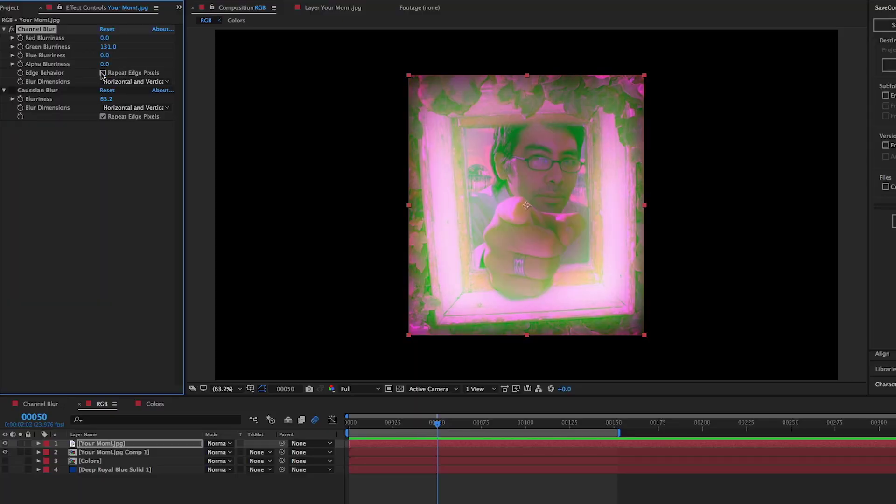
pyautogui.click(102, 73)
pyautogui.click(102, 73)
pyautogui.click(103, 73)
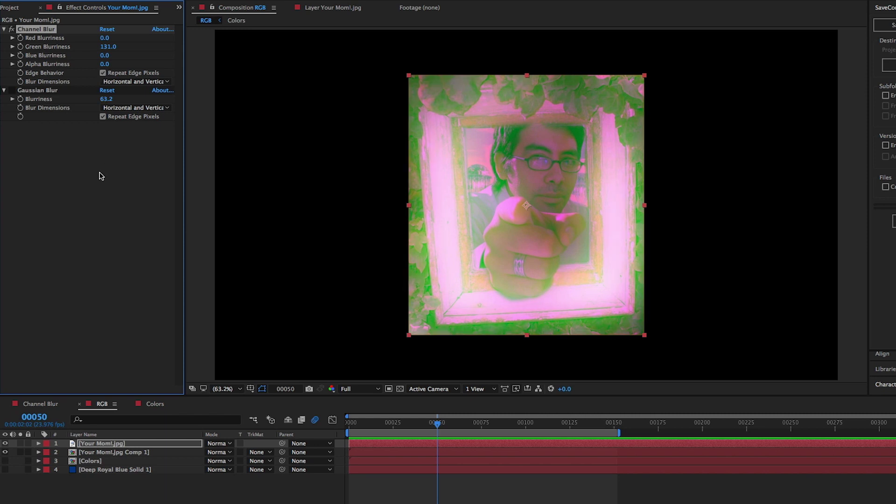